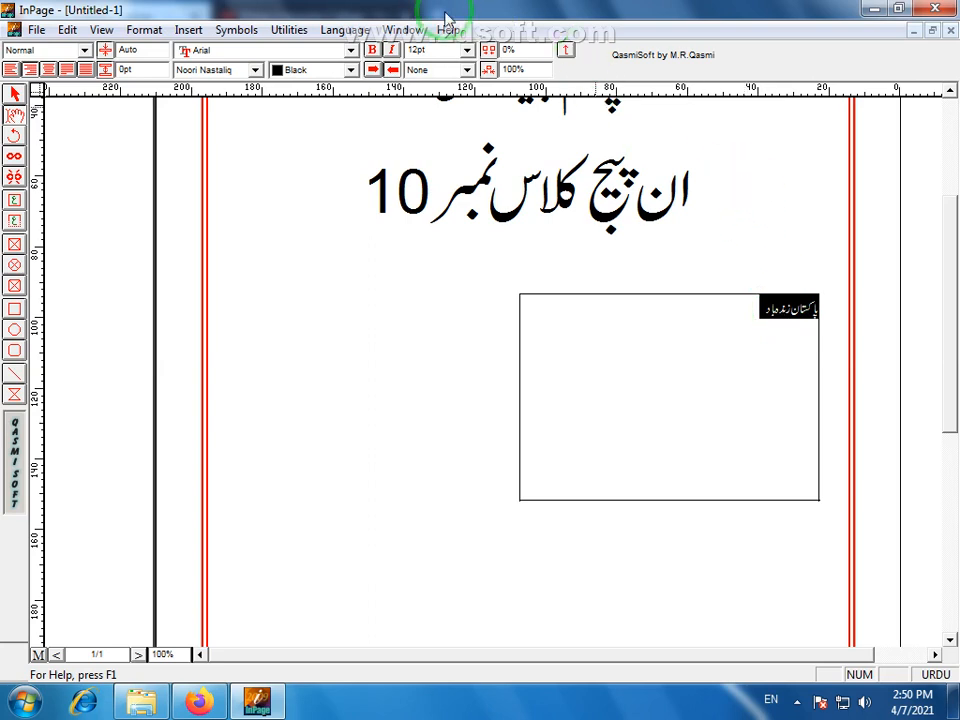
Step: Set the font size of the selected phrase پاکستان زندہ باد in the text box to 18pt
left_click(458, 48)
left_click(437, 130)
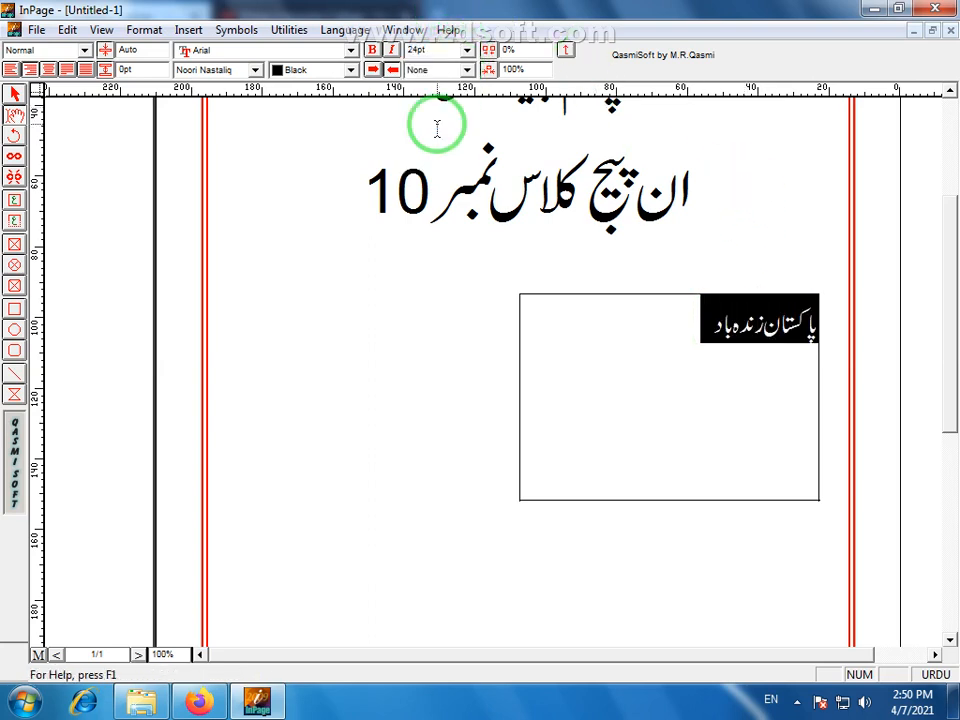
left_click(455, 49)
left_click(450, 122)
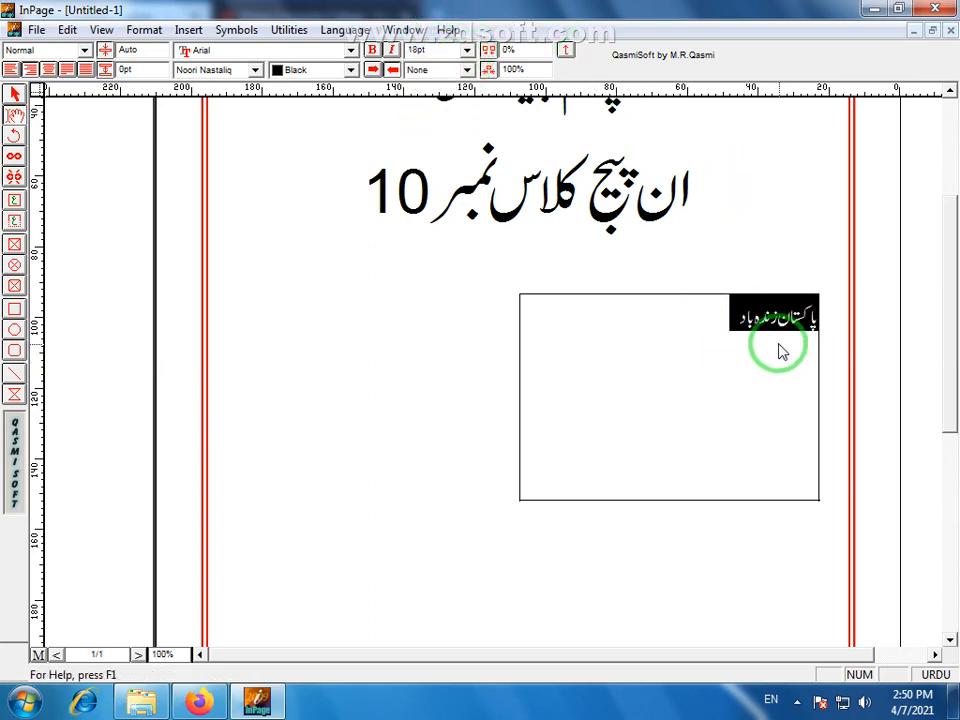
Step: Copy the phrase پاکستان زندہ باد and paste it repeatedly until the text overflows the text box
left_click(756, 321)
left_click_drag(739, 320, 826, 316)
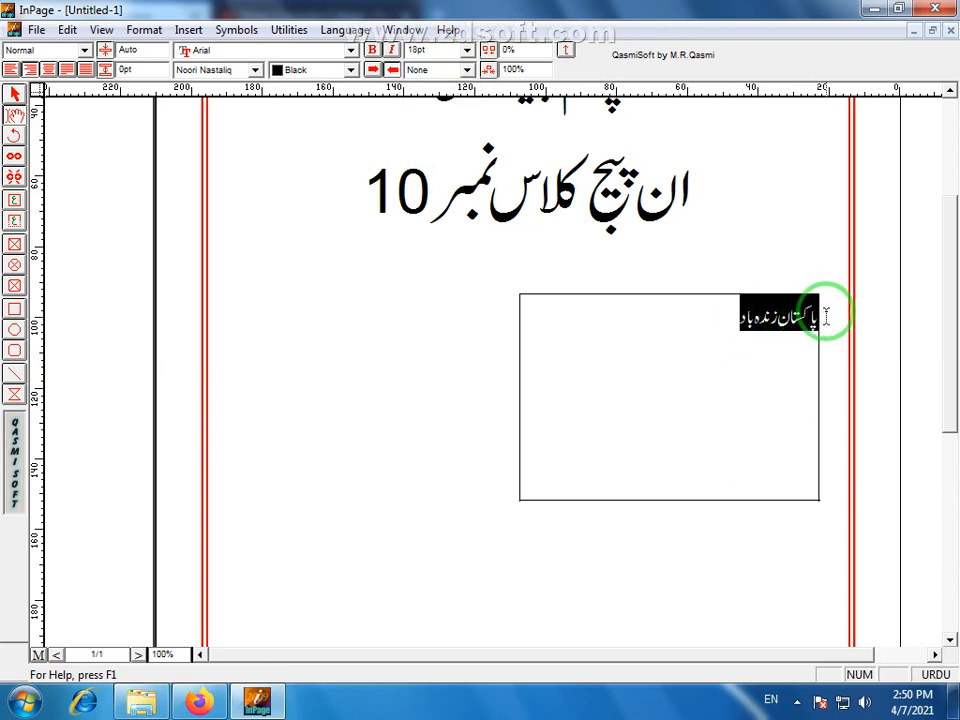
key("ctrl+c")
key("ctrl+v")
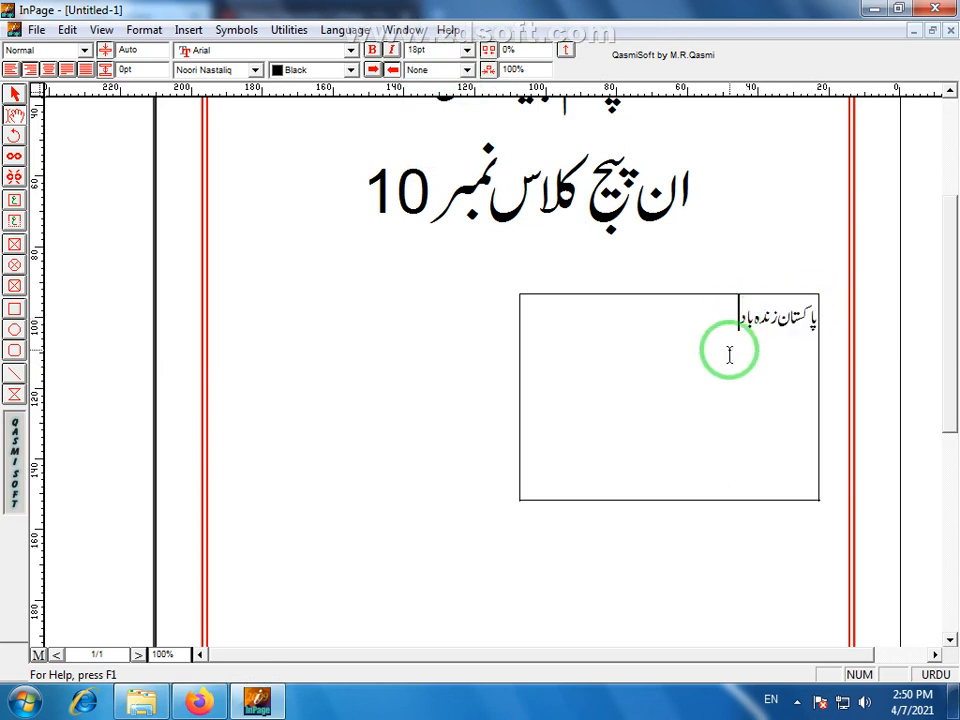
key("ctrl+v")
key("ctrl+v")
key("ctrl+v")
key("ctrl+v")
key("ctrl+v")
key("ctrl+v")
key("ctrl+v")
key("ctrl+v")
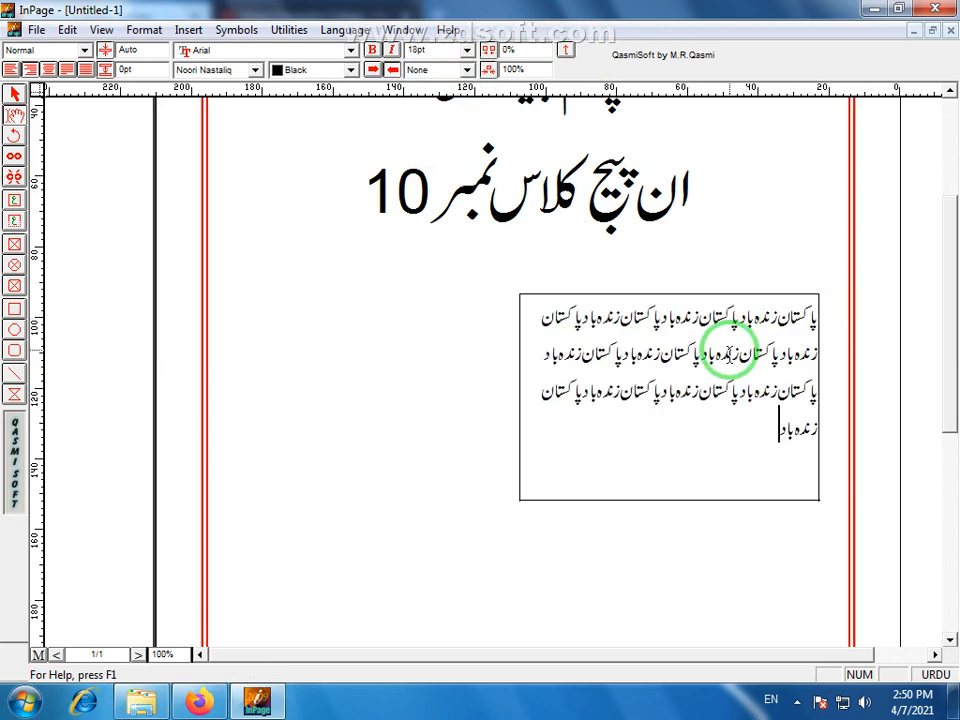
key("ctrl+v")
key("ctrl+v")
key("ctrl+v")
key("ctrl+v")
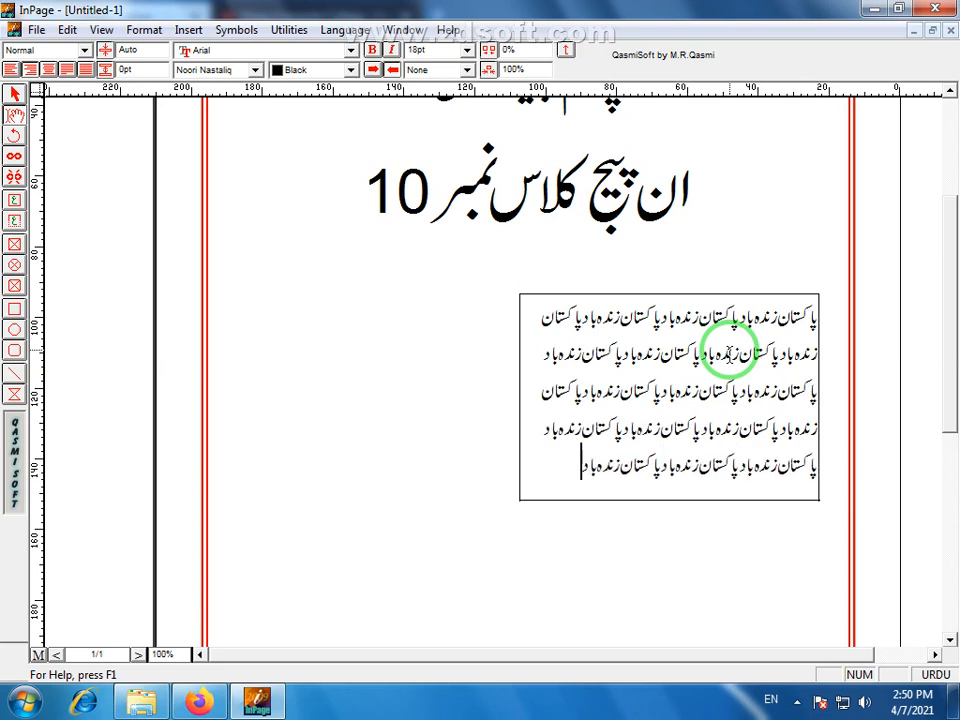
key("ctrl+v")
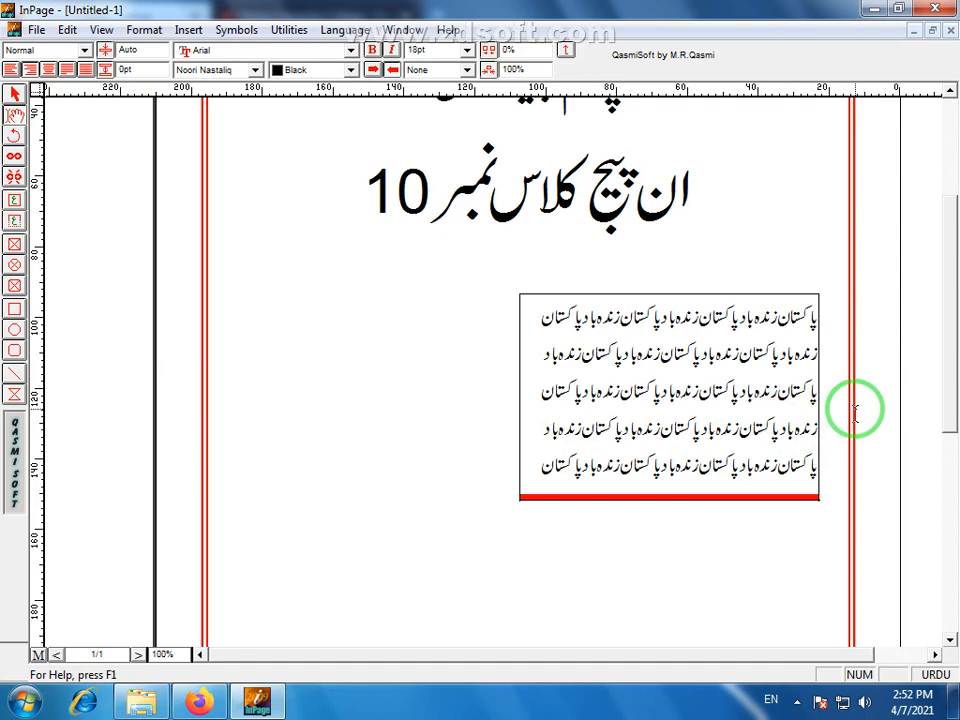
Step: Draw a second text box about 155 mm wide and 41 mm high below the overflowing one
left_click(612, 467)
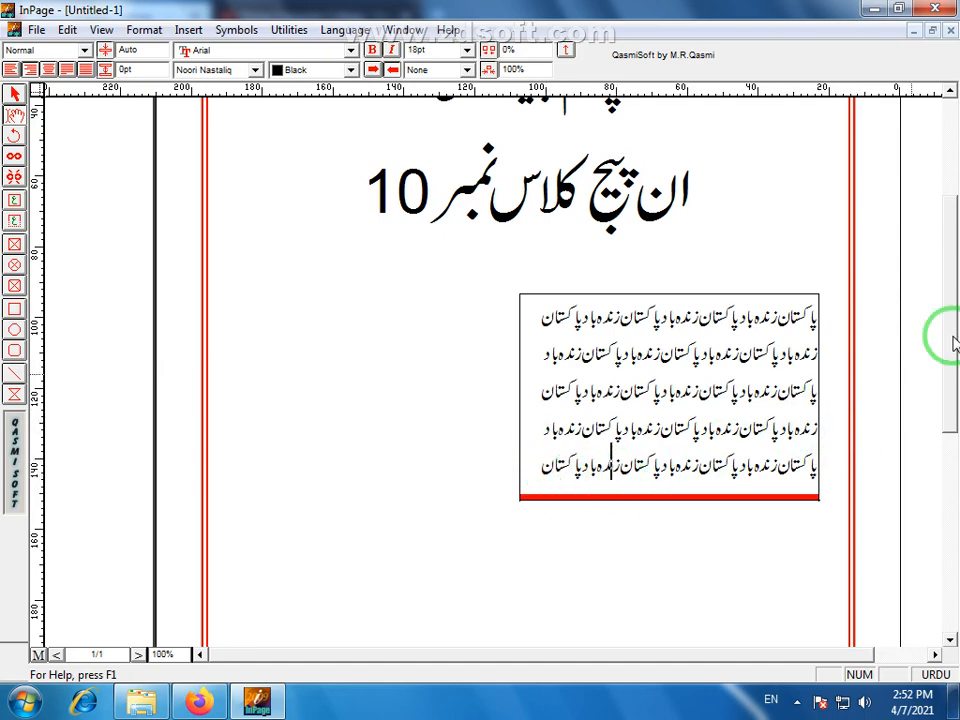
left_click_drag(953, 342, 952, 393)
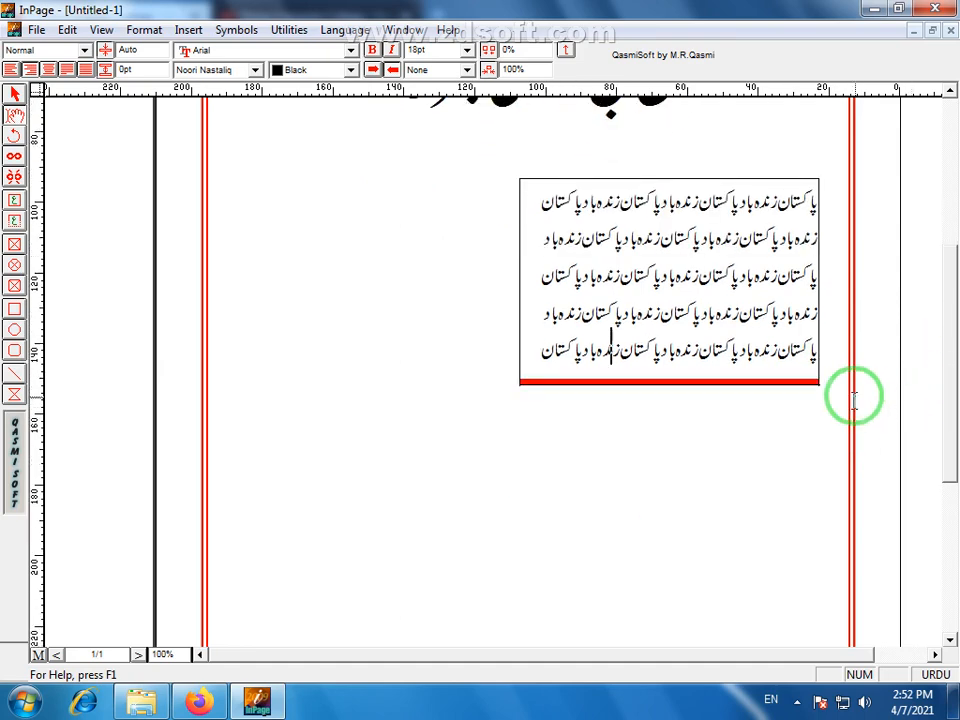
left_click(14, 216)
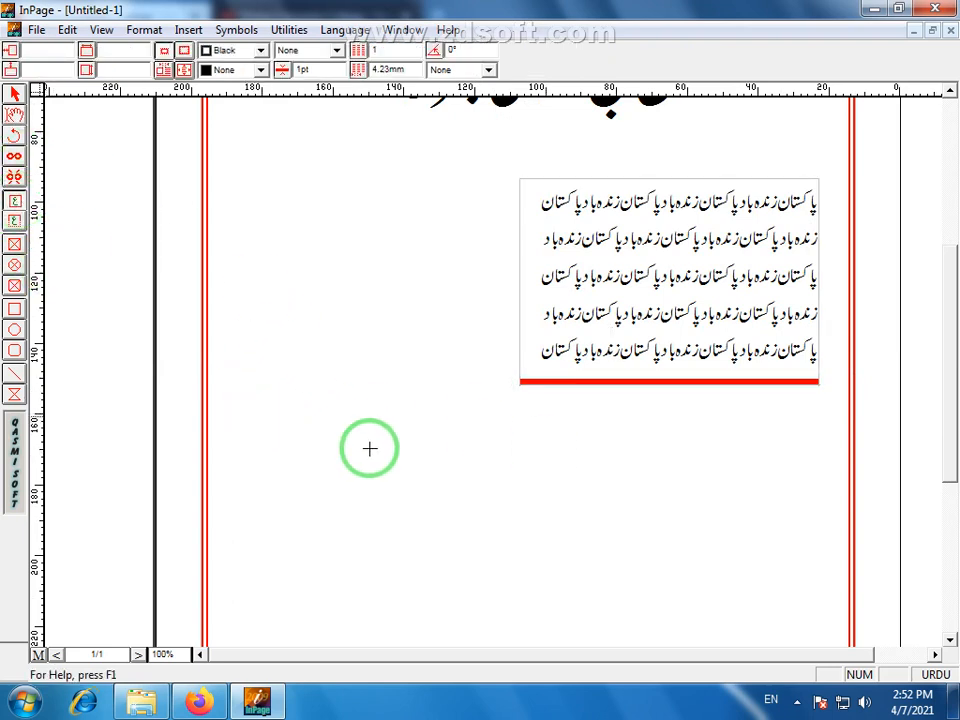
left_click_drag(254, 417, 803, 561)
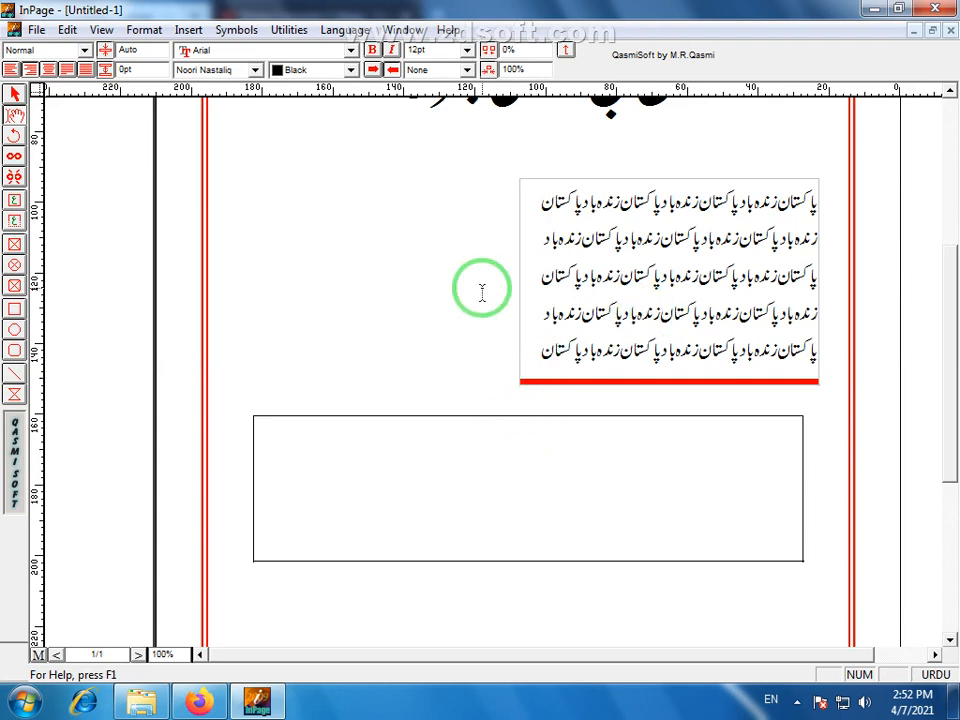
Step: Link the overflowing upper text box to the empty lower box so the surplus text flows into it
left_click(14, 162)
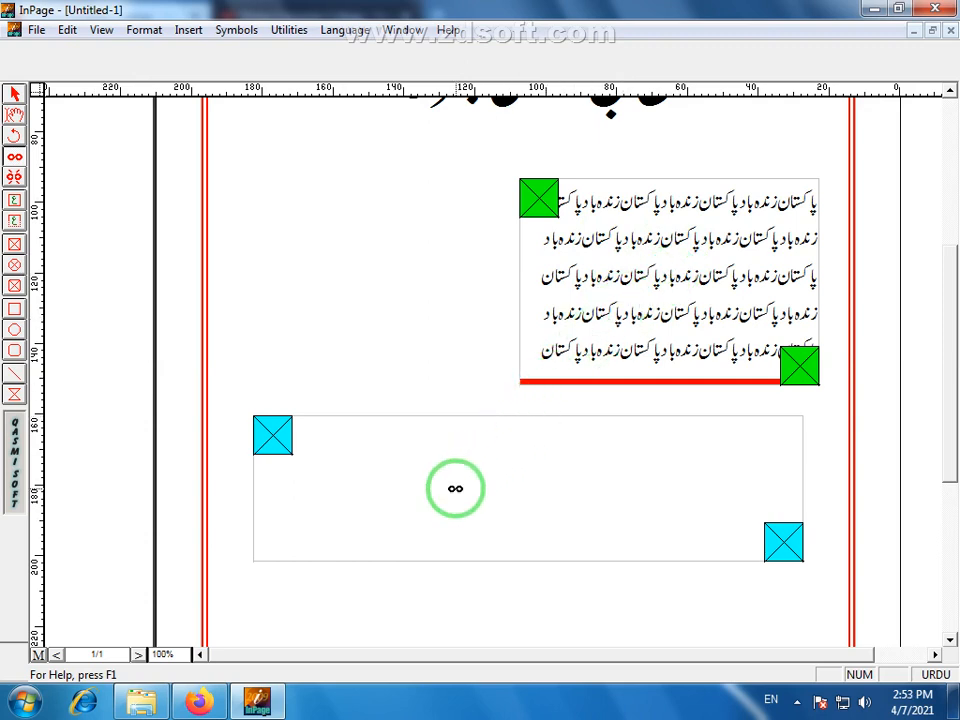
left_click(455, 488)
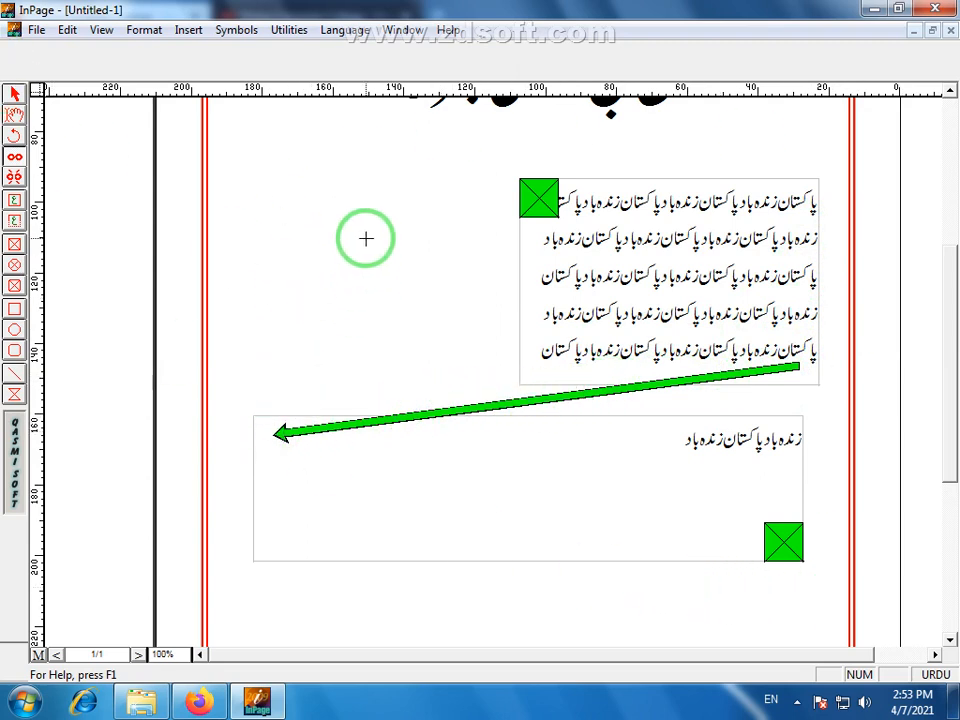
left_click(14, 94)
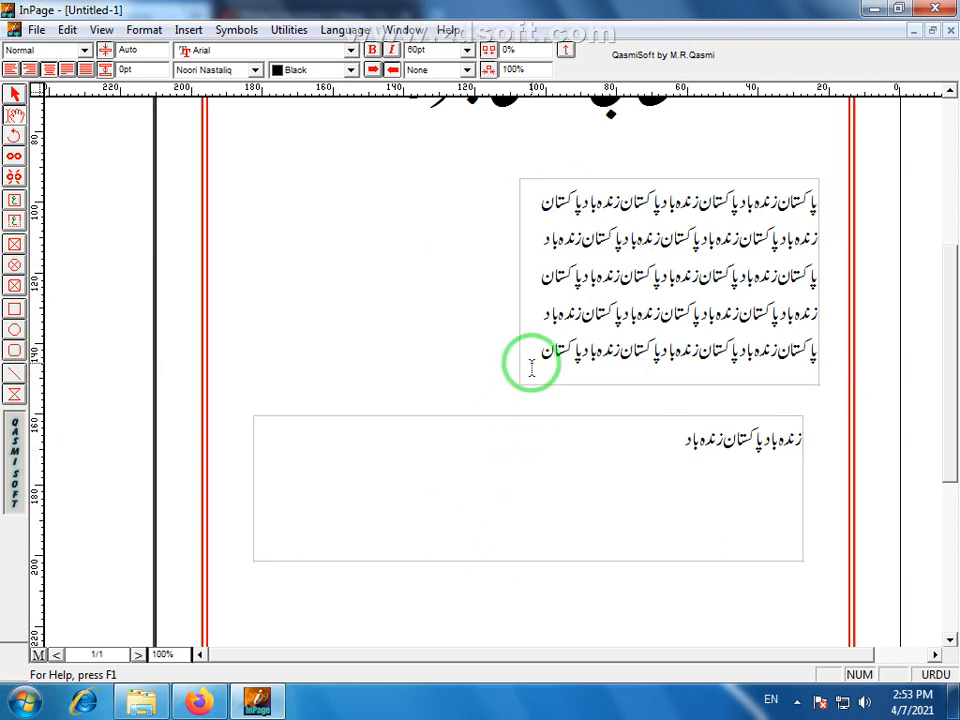
Step: Replace the word زندہ near the middle of the upper text box's second line with گ
left_click(697, 276)
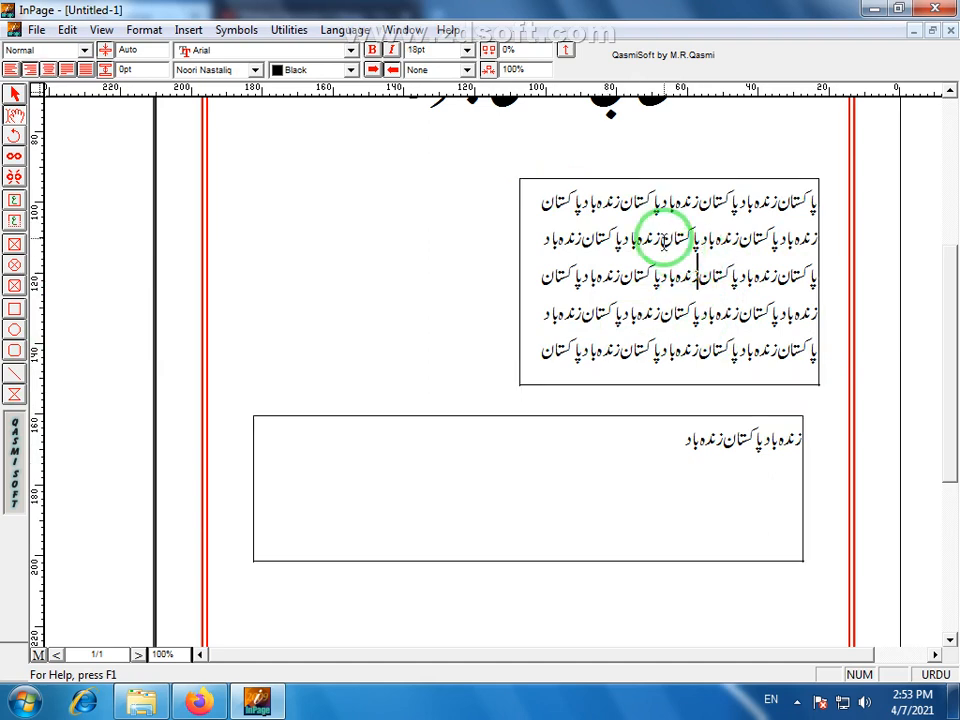
left_click_drag(665, 240, 640, 305)
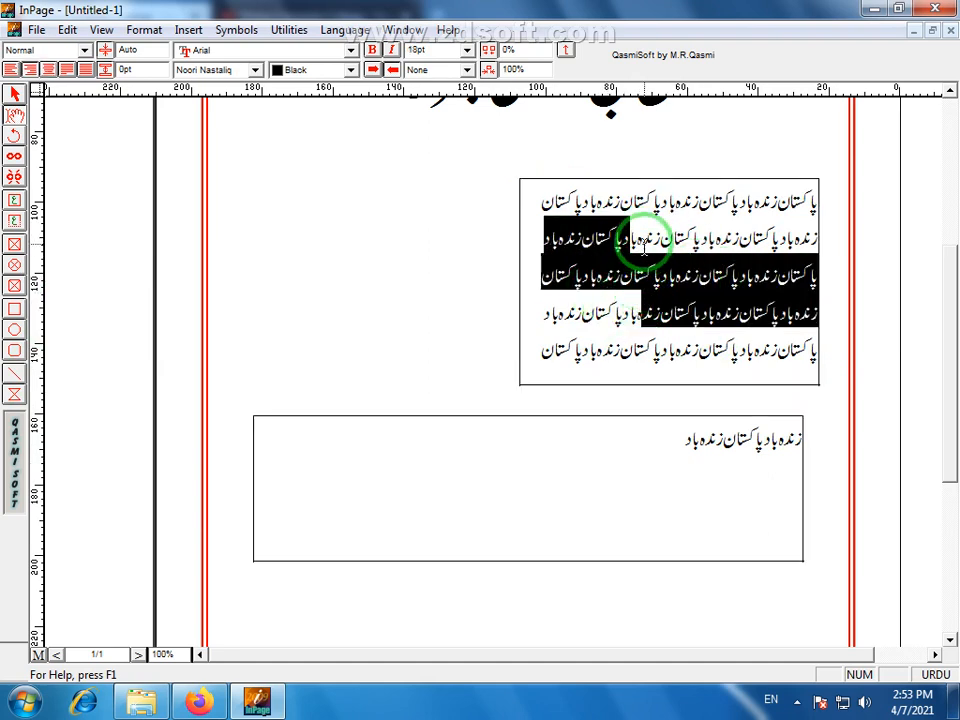
left_click(640, 239)
double_click(638, 241)
key("Delete")
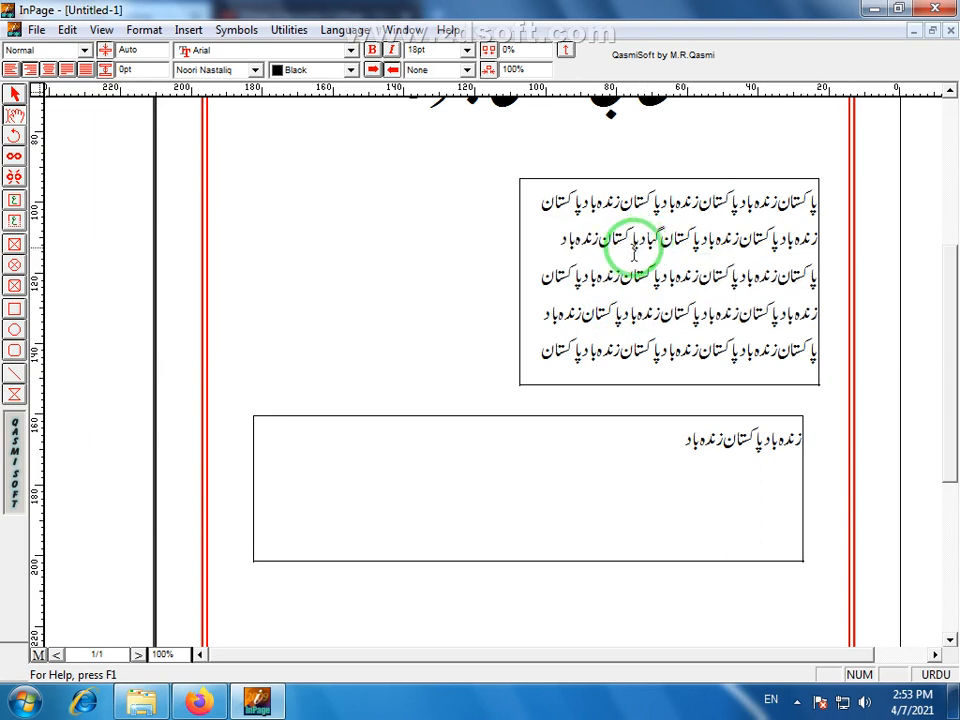
type("گ")
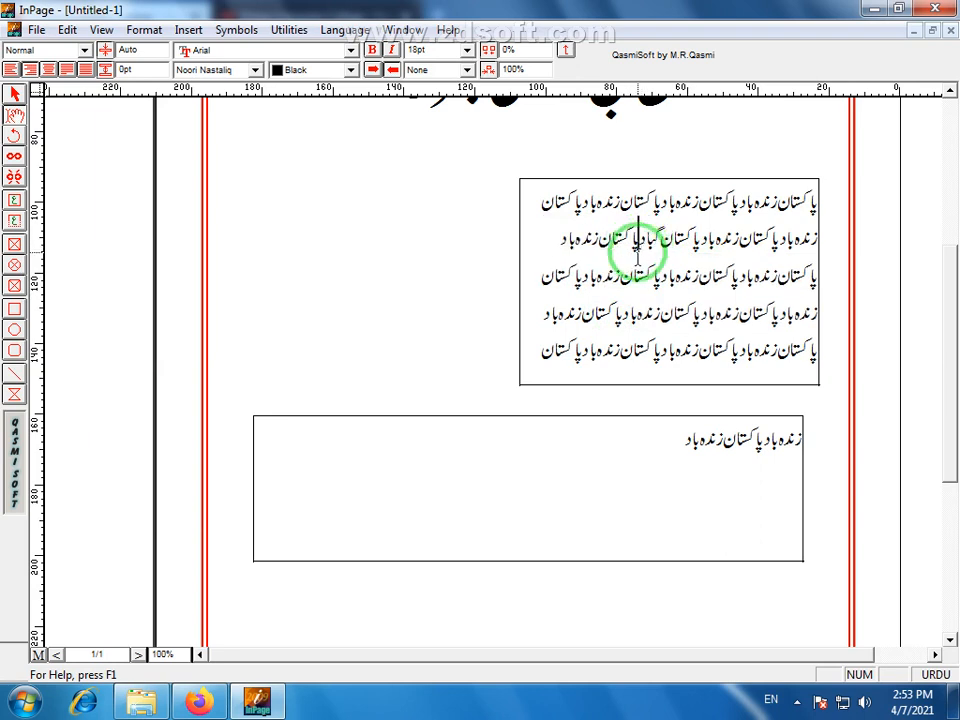
Step: Paste more copies of the phrase into the linked text to fill the lower box, and undo the last paste
key("ctrl+v")
key("ctrl+v")
key("ctrl+v")
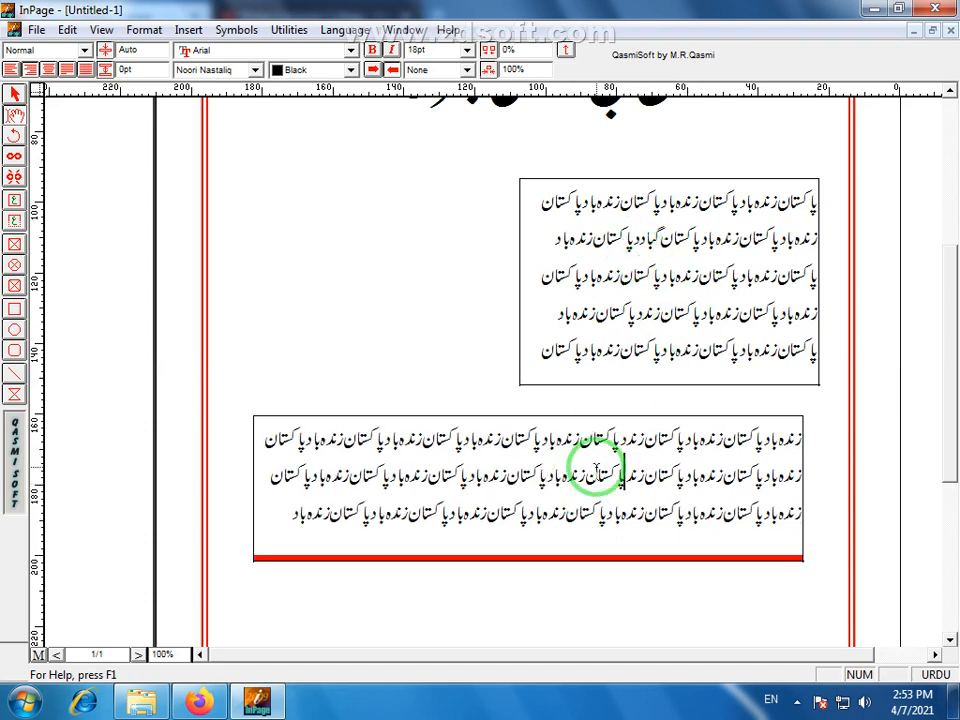
key("ctrl+z")
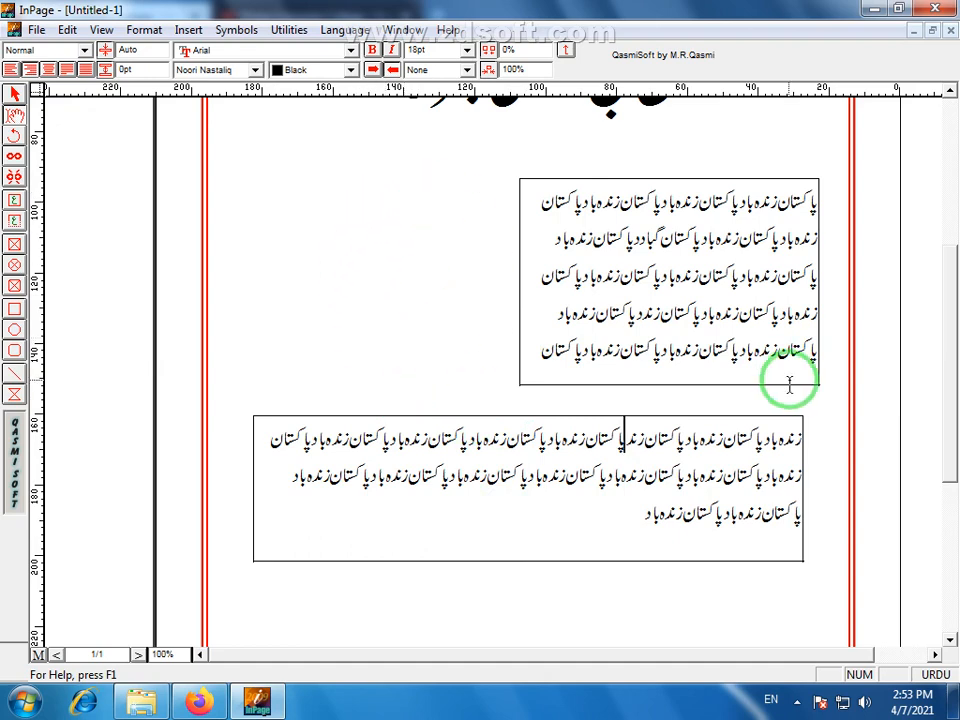
Step: Nudge the lower linked text box down and to the right, to position 25.72 mm by 161.21 mm, and deselect it
left_click(15, 94)
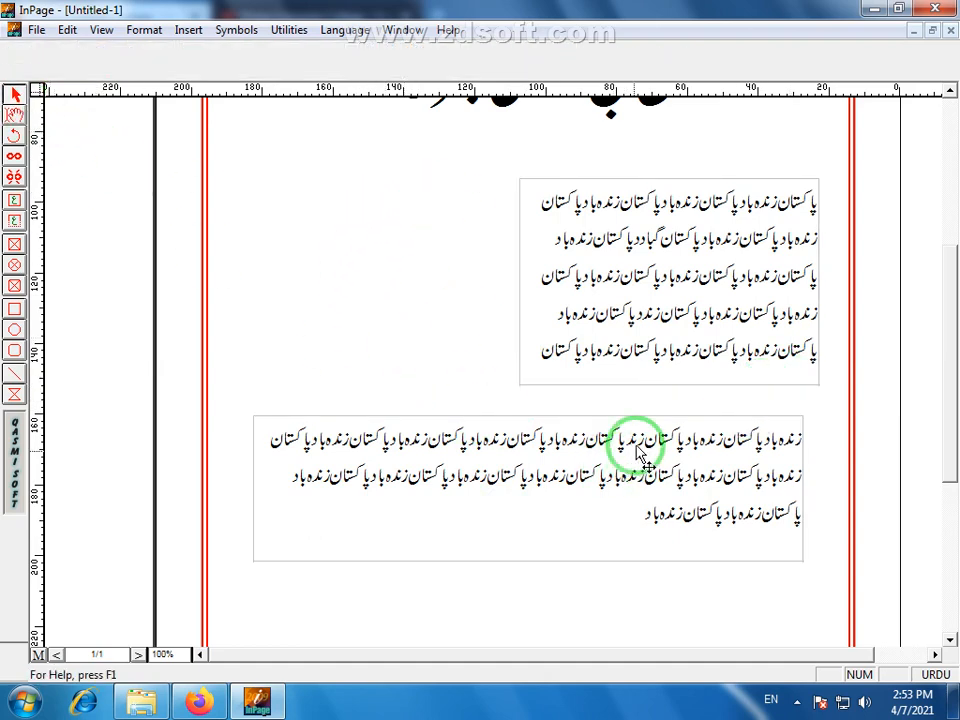
left_click(650, 425)
key("Down")
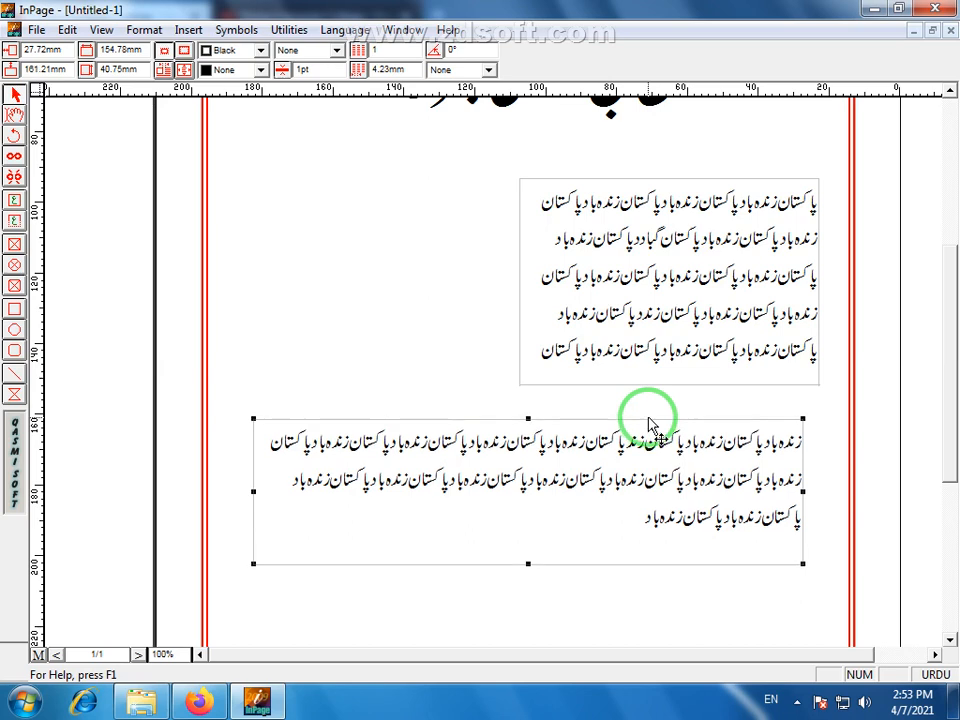
key("Right")
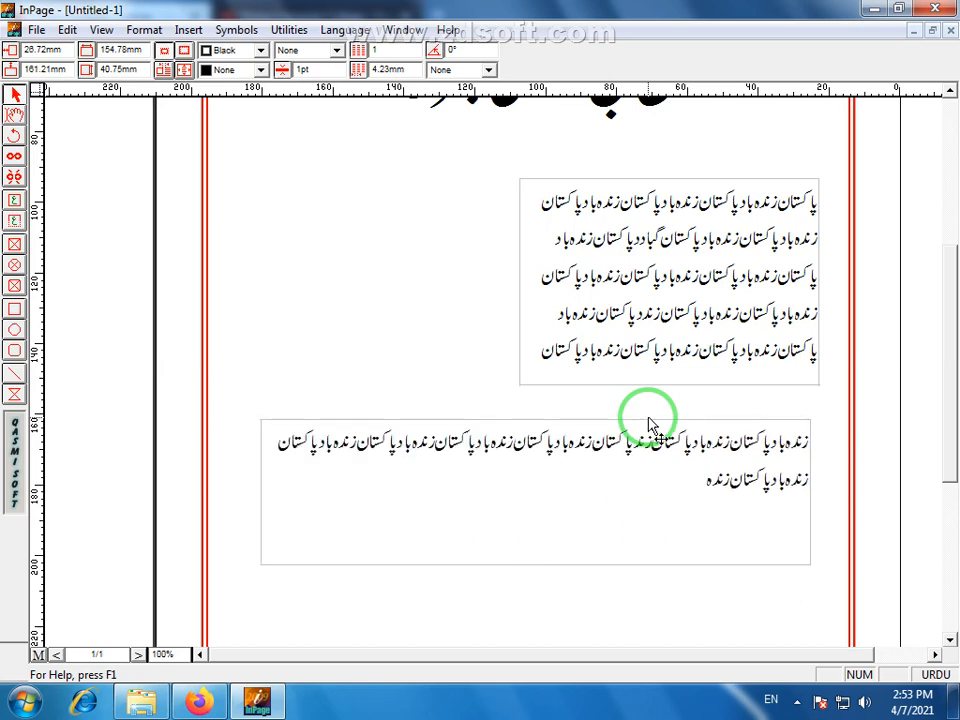
left_click(686, 411)
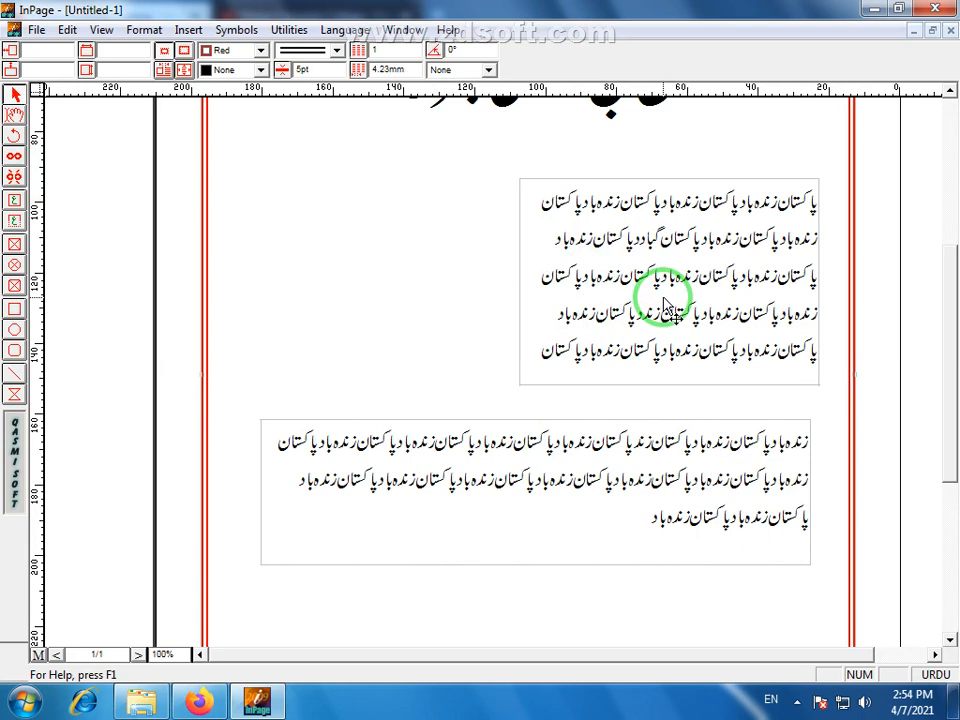
Step: Unlink the lower text box from the upper one and delete the emptied lower box
left_click(14, 177)
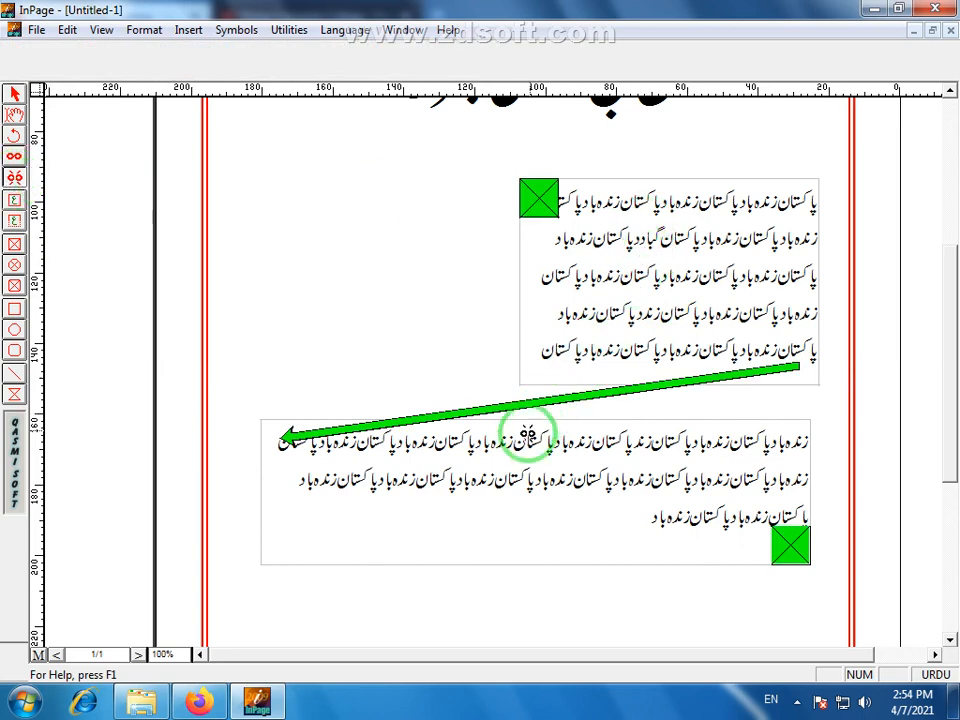
left_click(511, 469)
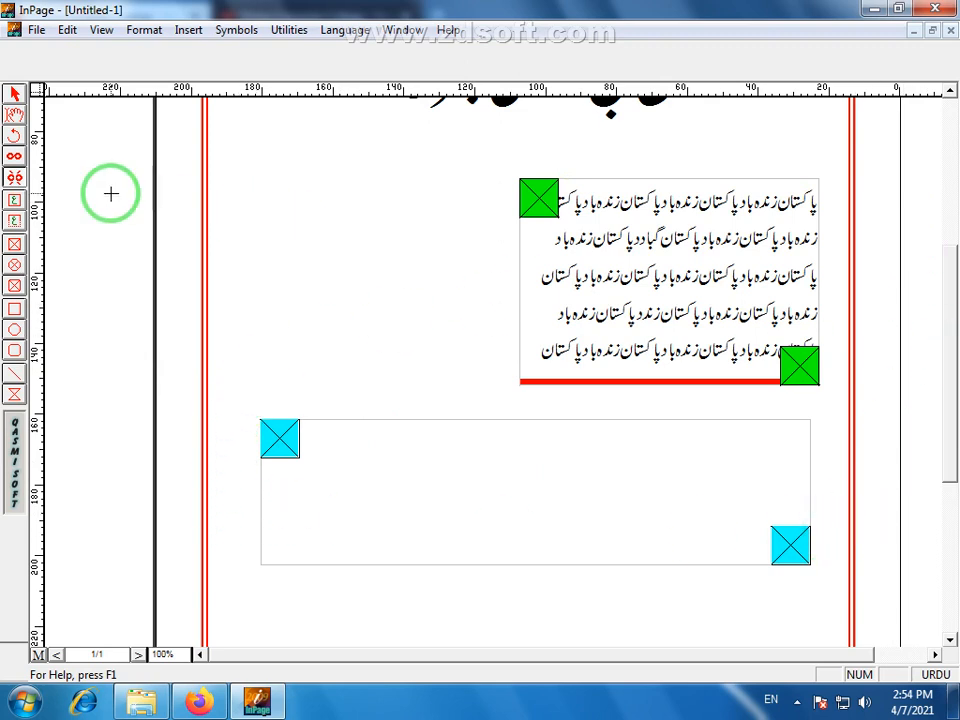
left_click(15, 94)
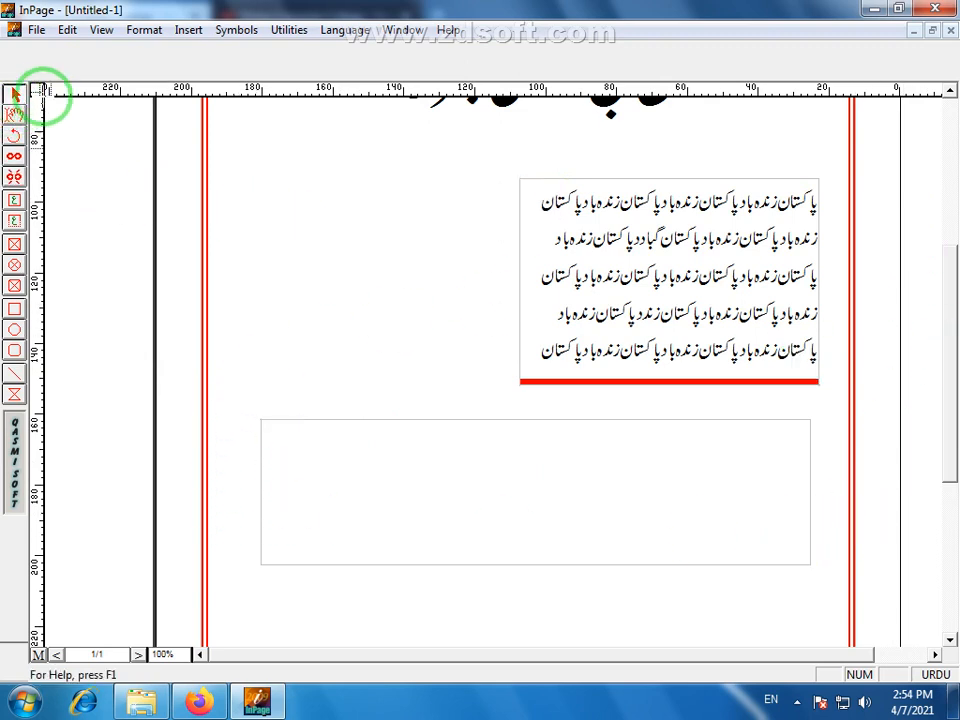
left_click(430, 428)
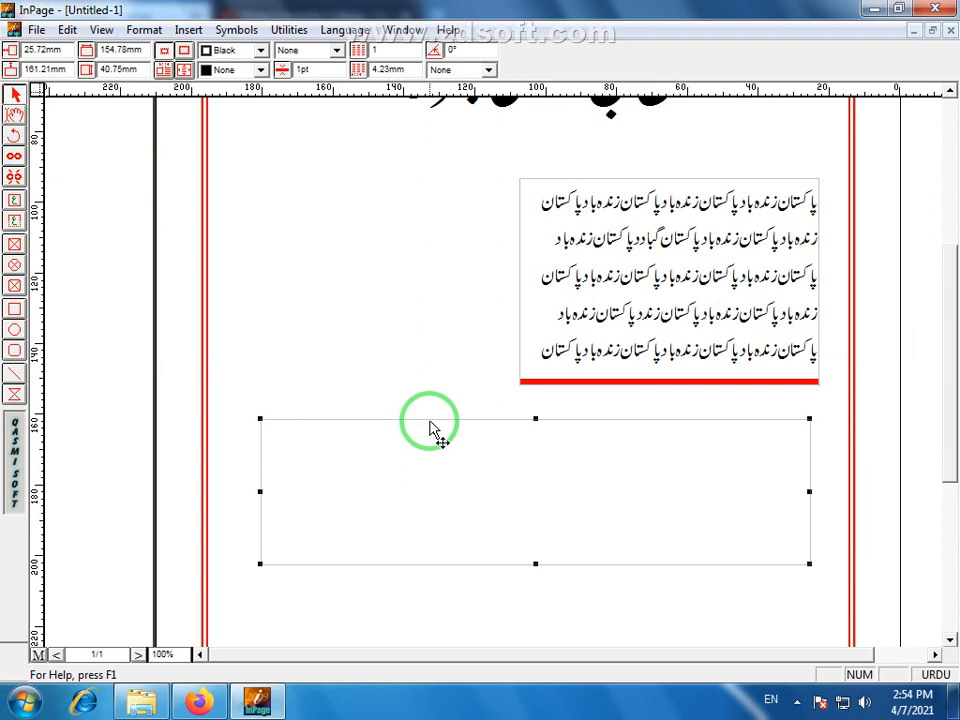
key("Delete")
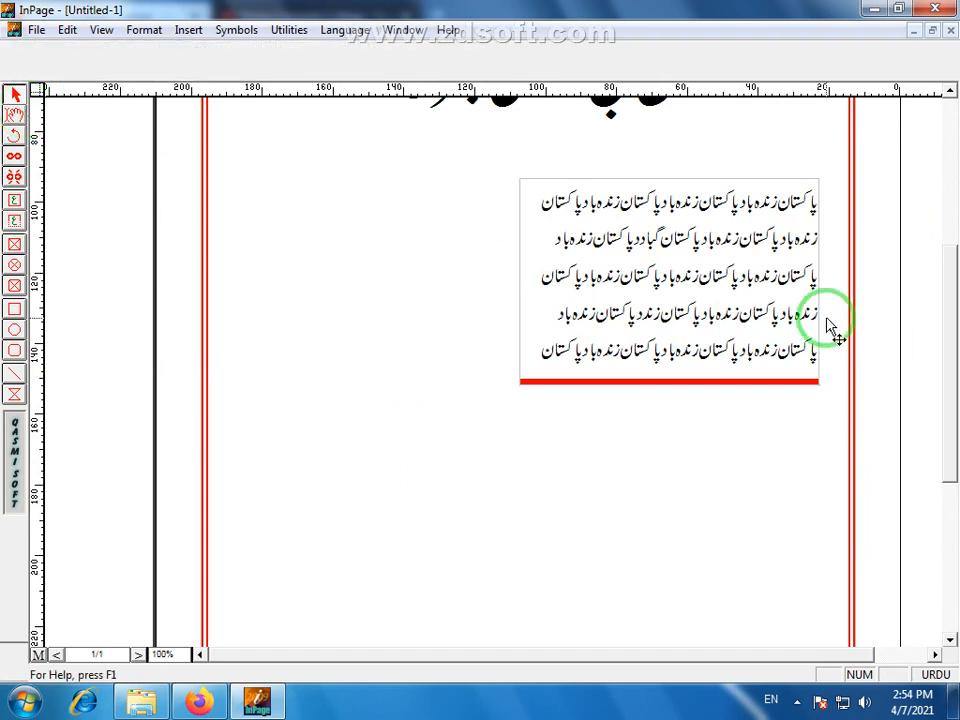
Step: Resize the remaining text box to about 95 mm wide and 98 mm high, extending its left and bottom edges and pulling in its right edge
left_click(561, 180)
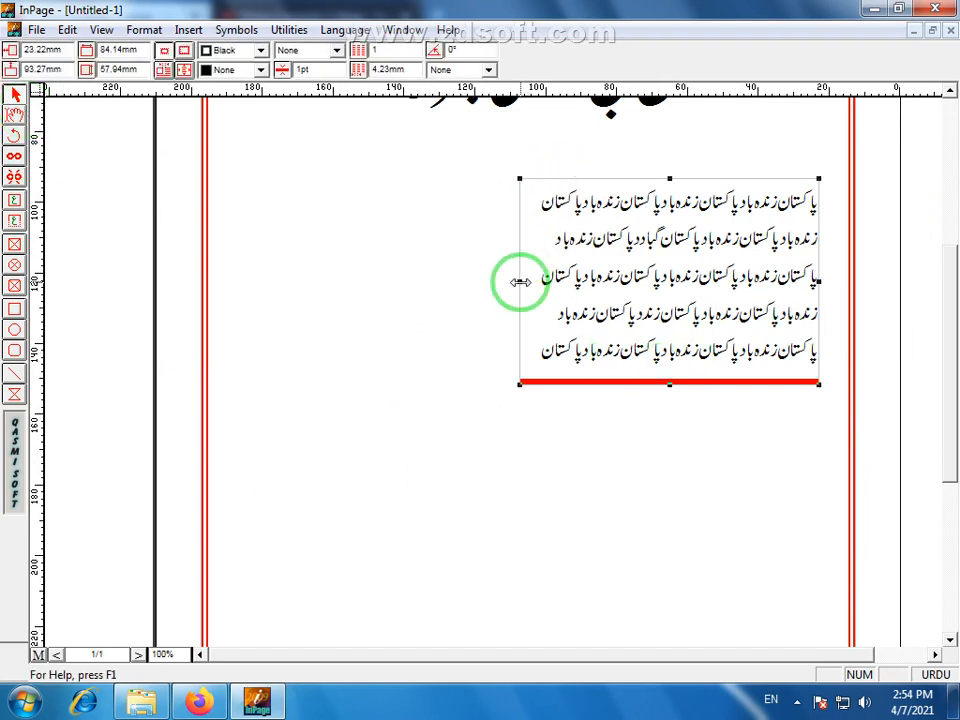
left_click_drag(520, 282, 254, 281)
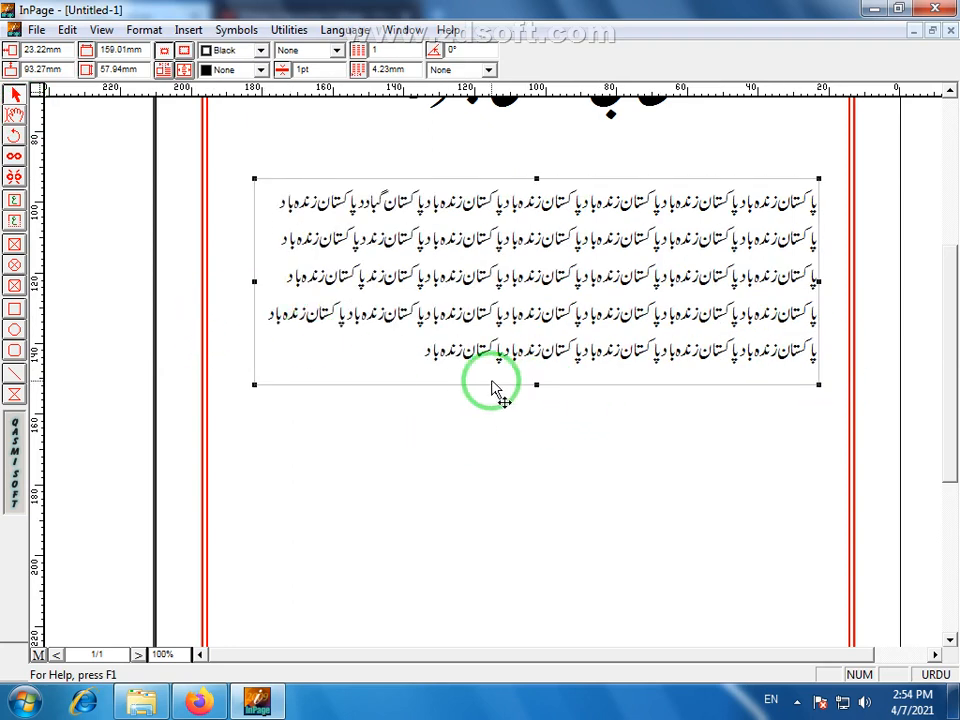
left_click(15, 157)
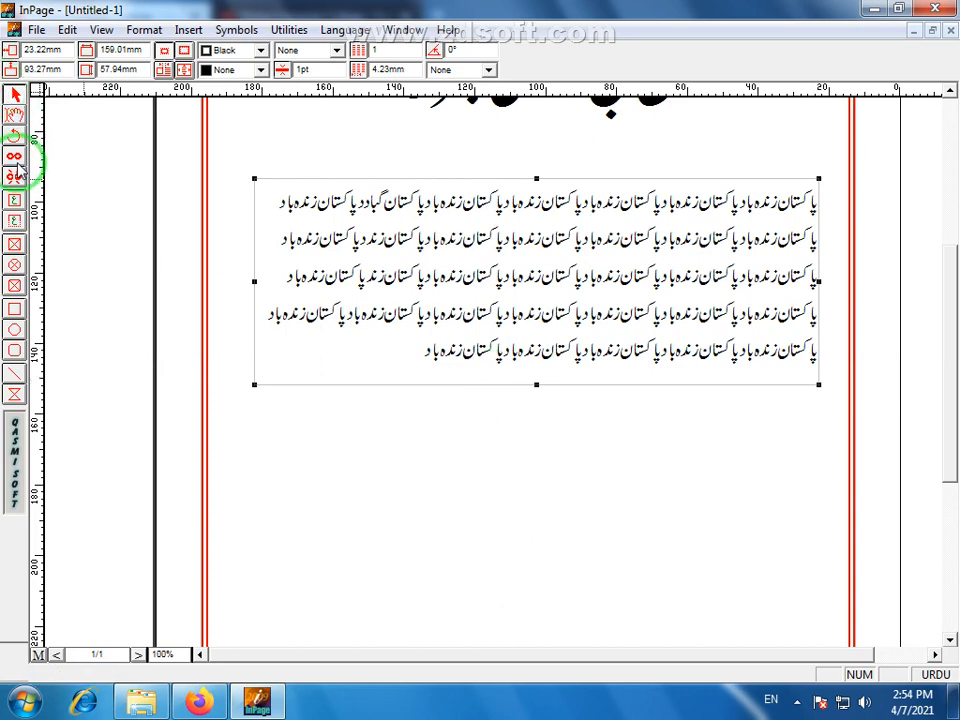
left_click(15, 178)
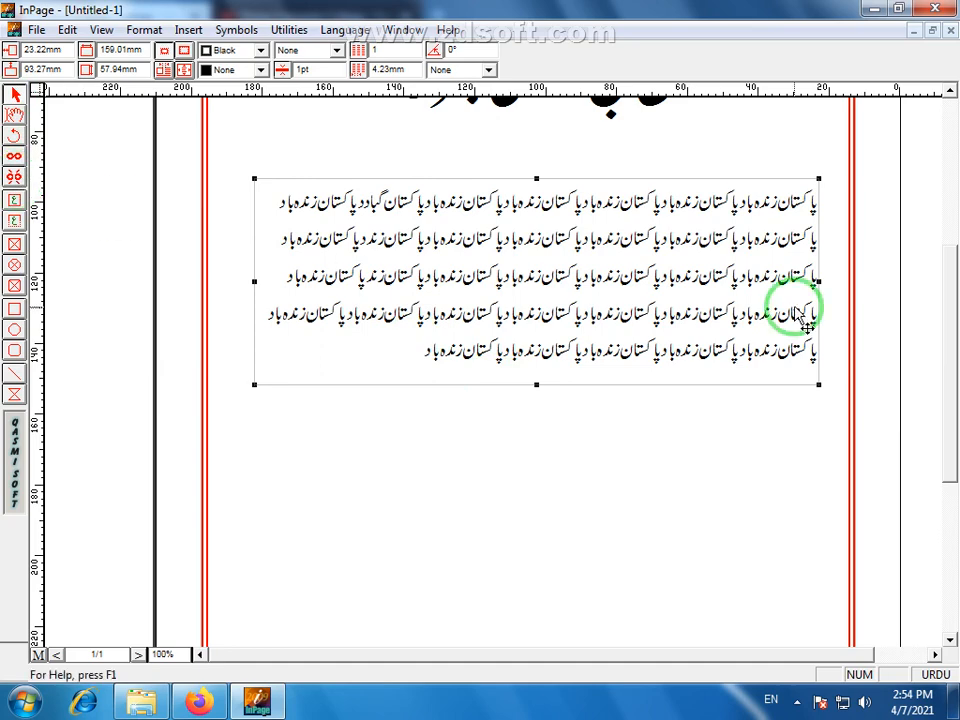
left_click_drag(819, 281, 592, 290)
left_click_drag(425, 396, 424, 529)
left_click(15, 178)
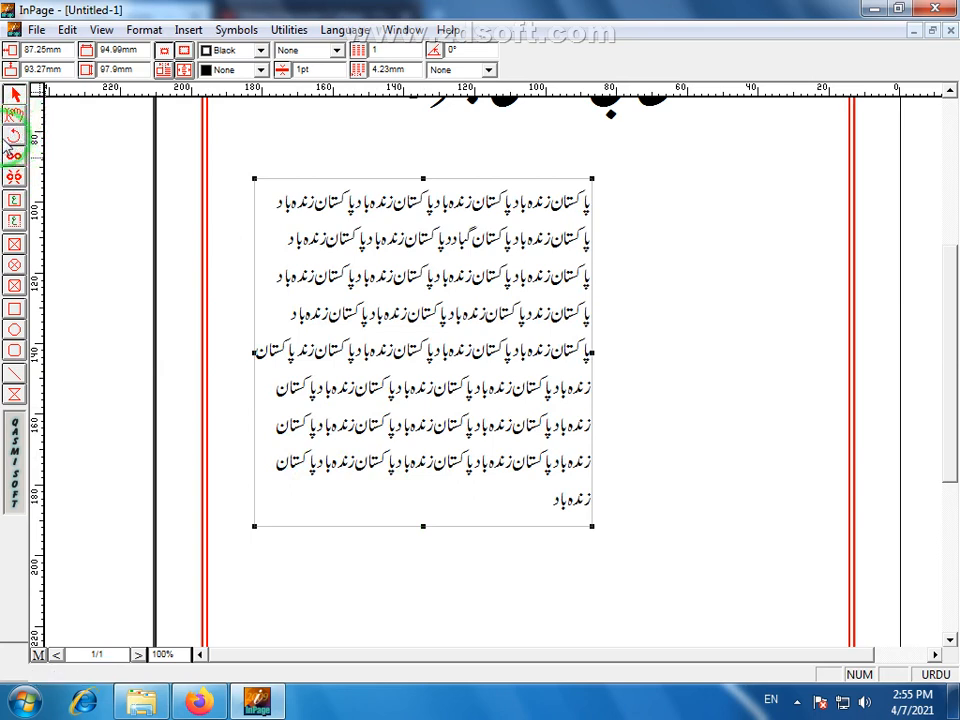
left_click(455, 176)
double_click(500, 182)
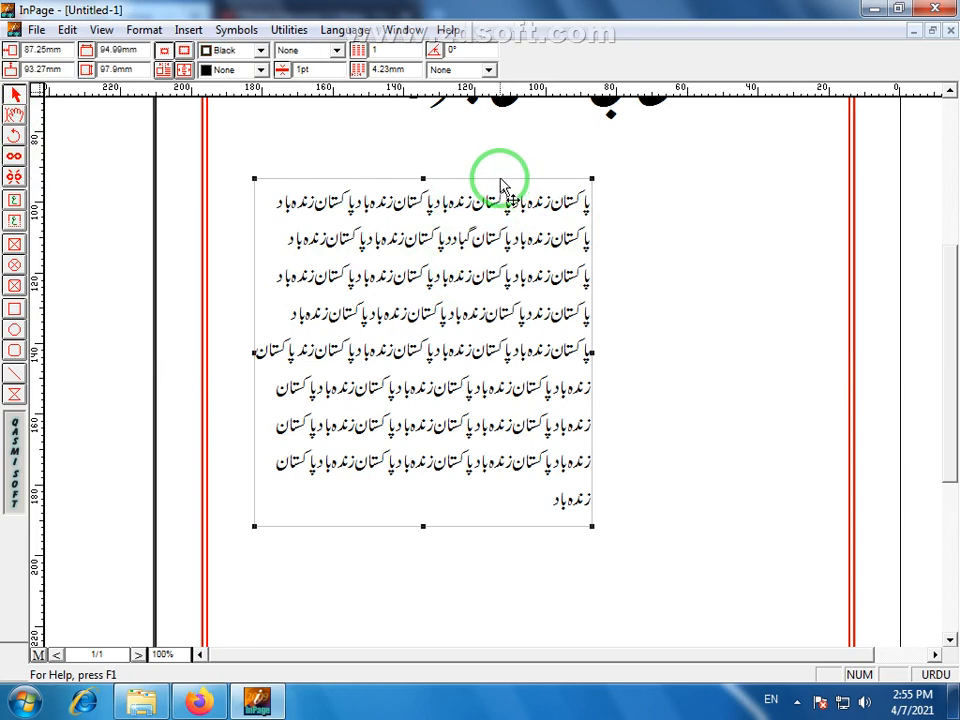
Step: Move the text box down and to the right, to position about 57.88 mm by 106.76 mm
left_click(595, 267)
left_click(425, 172)
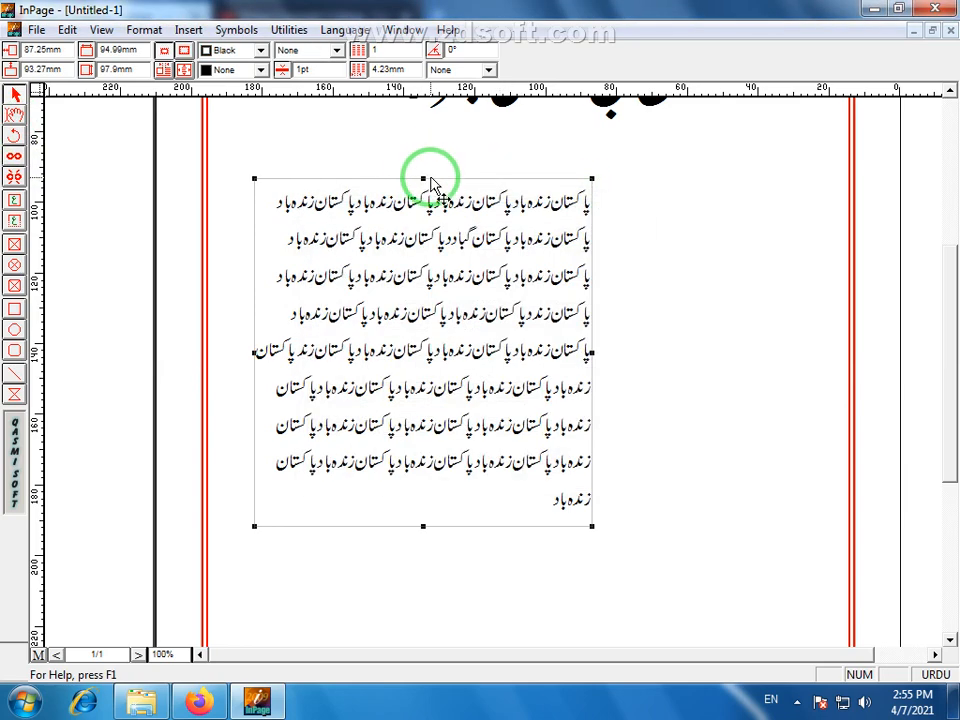
left_click(528, 210)
left_click_drag(525, 182, 614, 236)
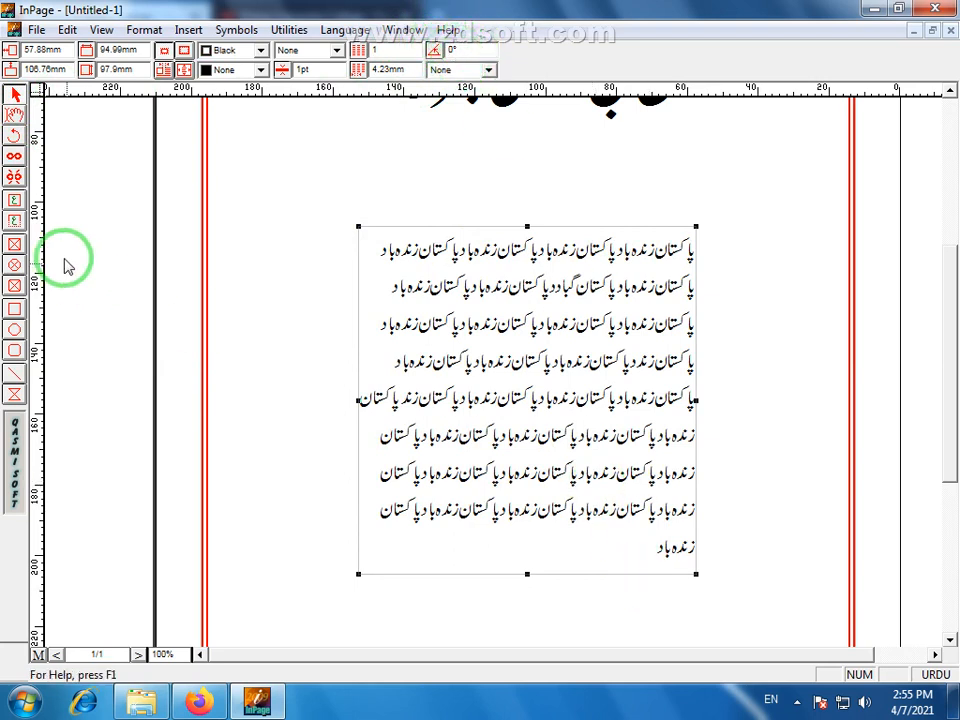
Step: Delete the last five lines of text in the box, keeping only the first four lines
left_click(227, 260)
left_click_drag(658, 547, 693, 397)
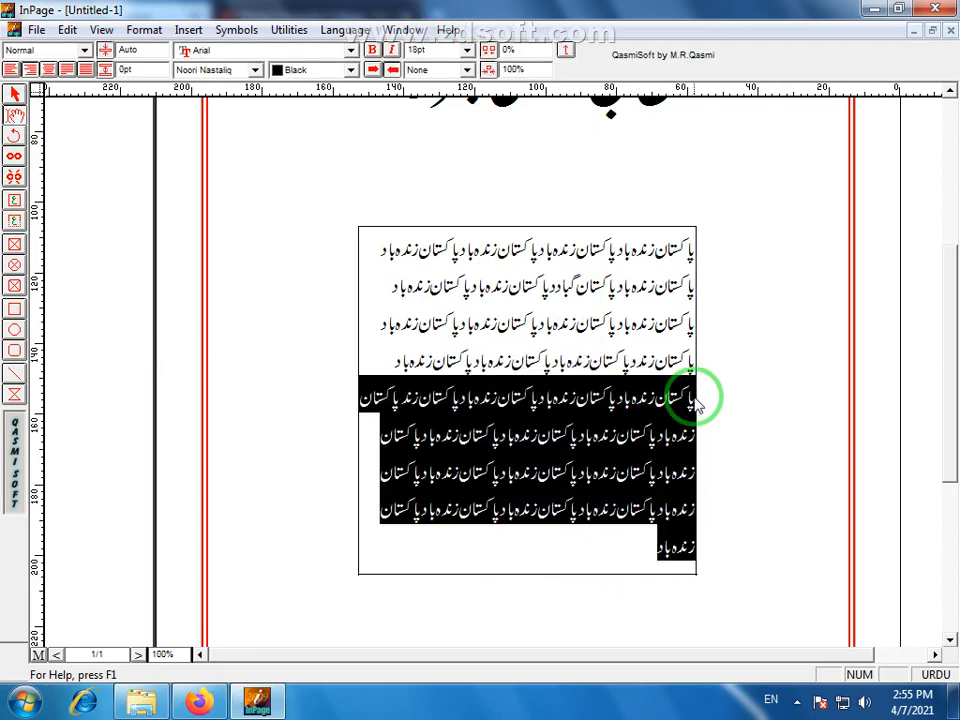
key("Delete")
Step: Shorten the text box to about 51 mm high by raising its bottom edge to just below the remaining text
left_click(15, 94)
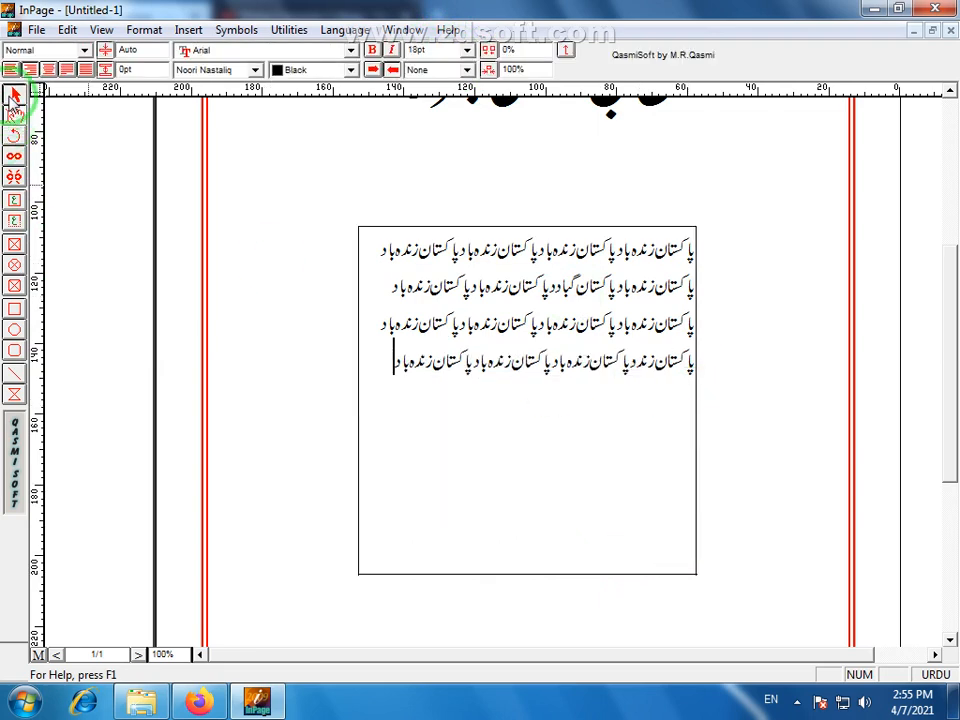
left_click(505, 570)
left_click(508, 574)
left_click_drag(527, 574, 531, 408)
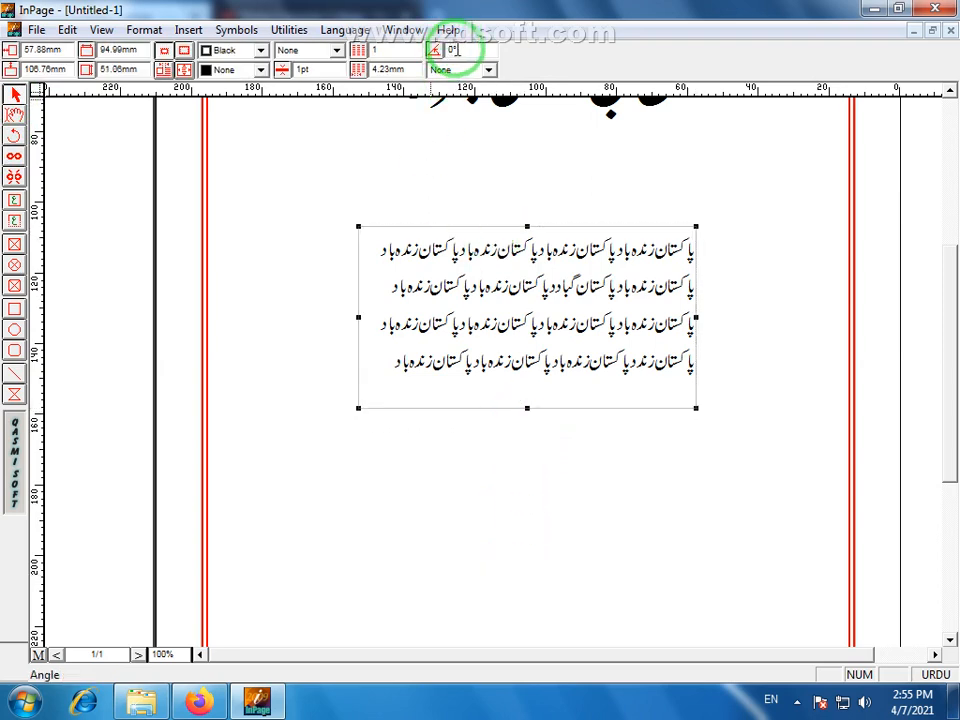
Step: Rotate the text box freehand counterclockwise about its centre, to an angle of about 9.7°
left_click(13, 138)
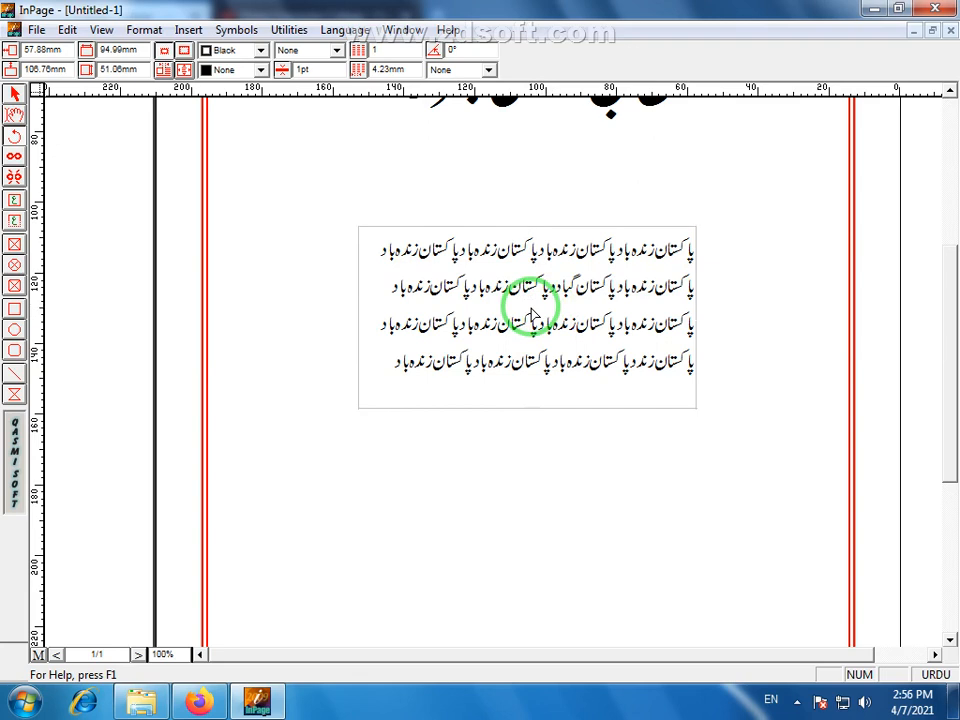
left_click_drag(532, 308, 913, 309)
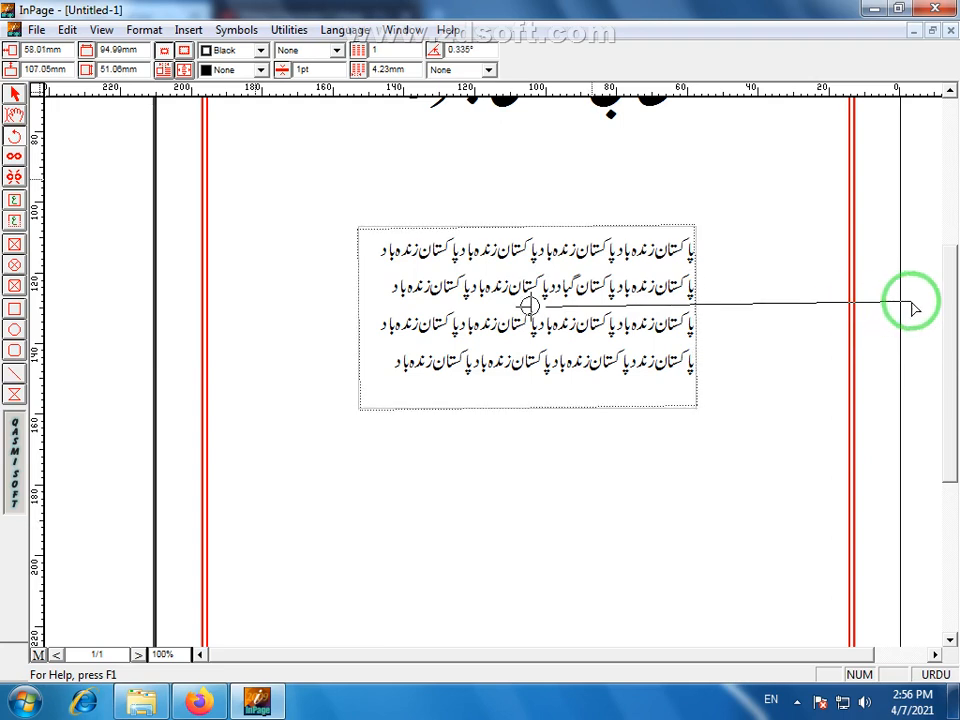
left_click_drag(913, 309, 917, 316)
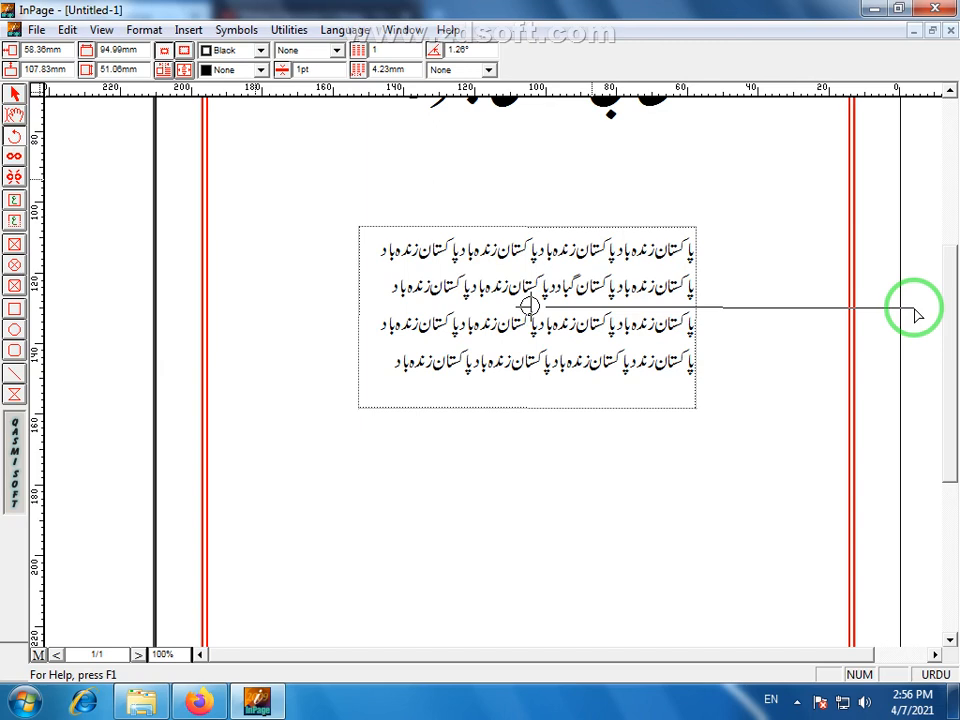
mouse_move(918, 316)
left_mouse_down()
mouse_move(919, 221)
mouse_move(915, 400)
mouse_move(940, 211)
mouse_move(932, 381)
mouse_move(929, 238)
left_mouse_up()
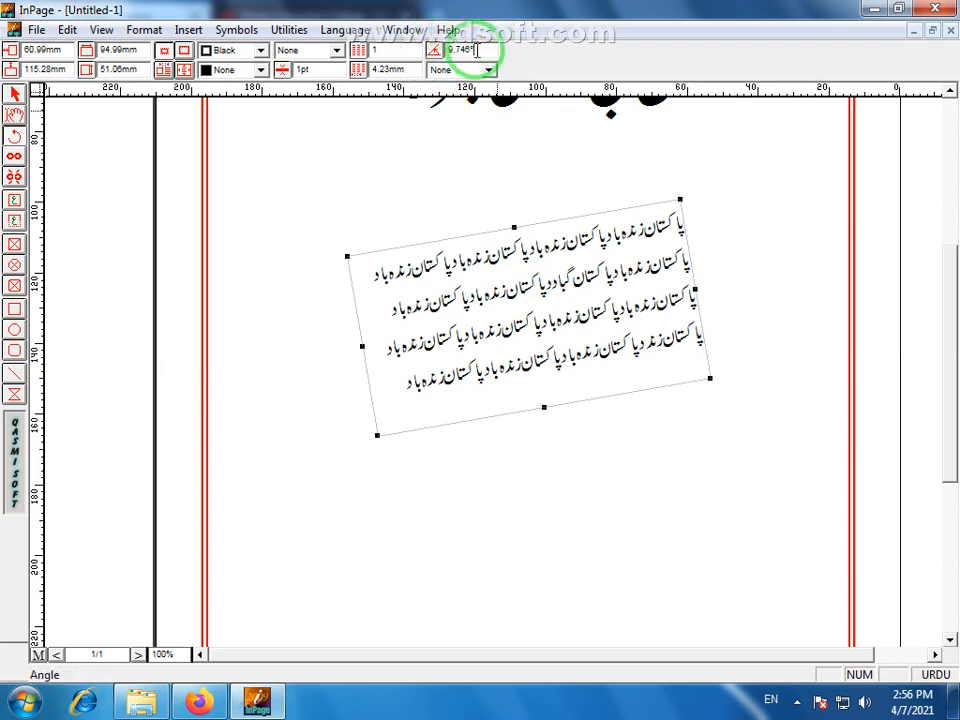
Step: Set the text box's rotation angle to 0°
left_click(432, 50)
type("0")
key("Return")
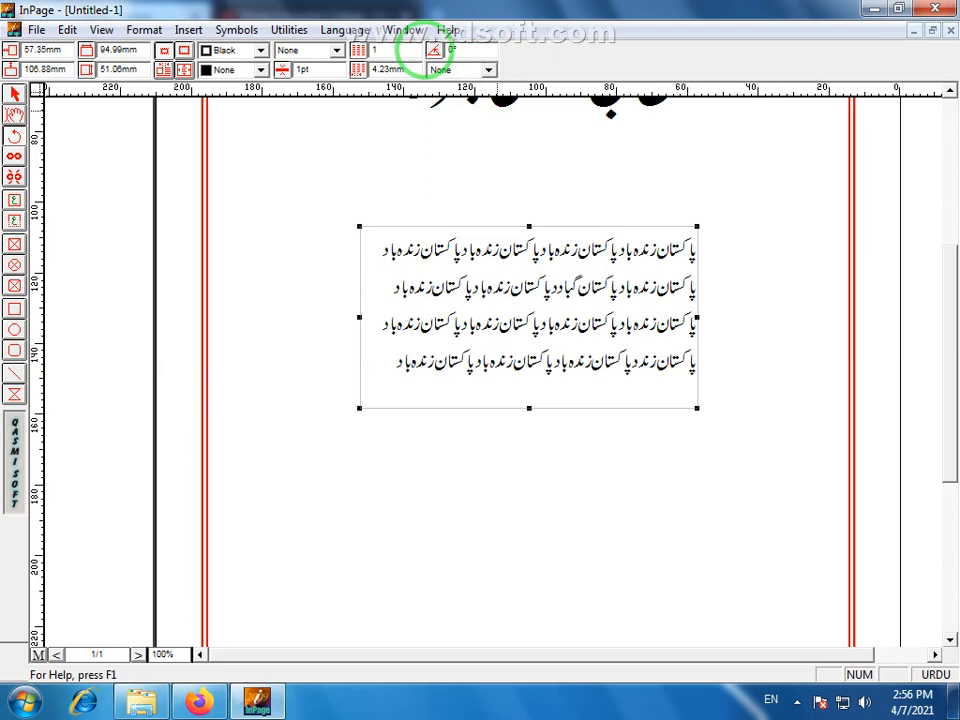
Step: Rotate the straightened text box counterclockwise about a point near its centre, by about 8.7°
left_click(16, 136)
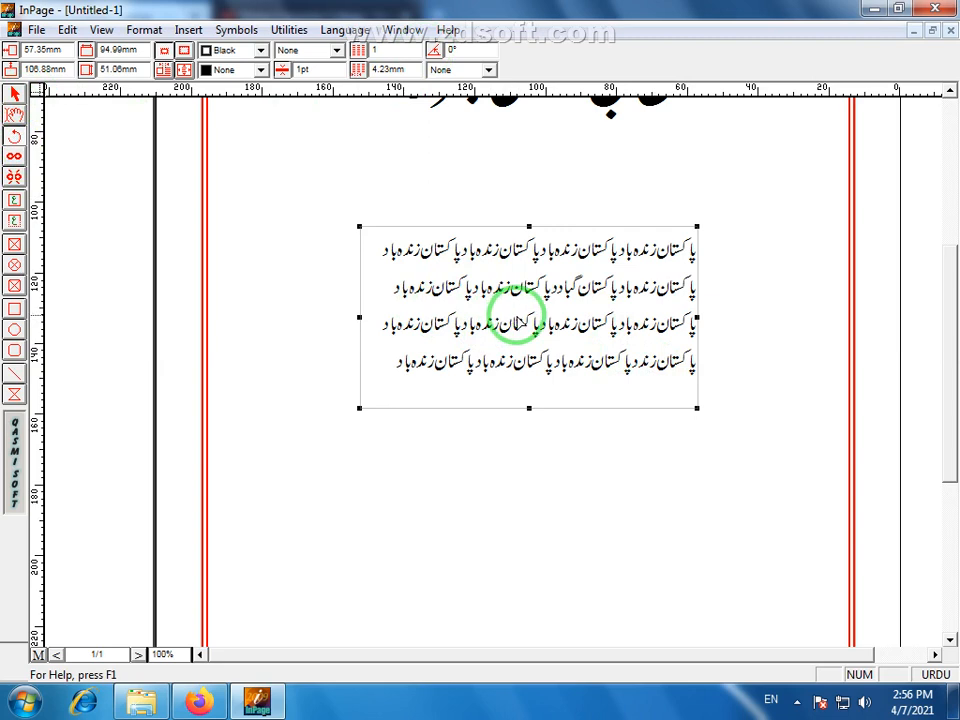
left_click_drag(517, 318, 921, 253)
left_click(452, 326)
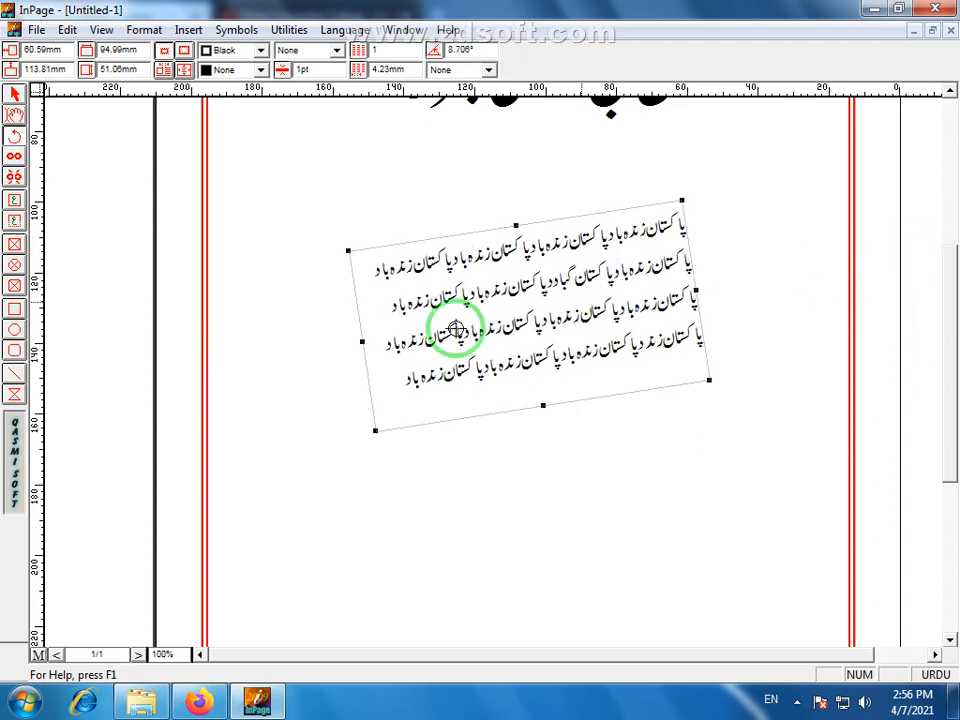